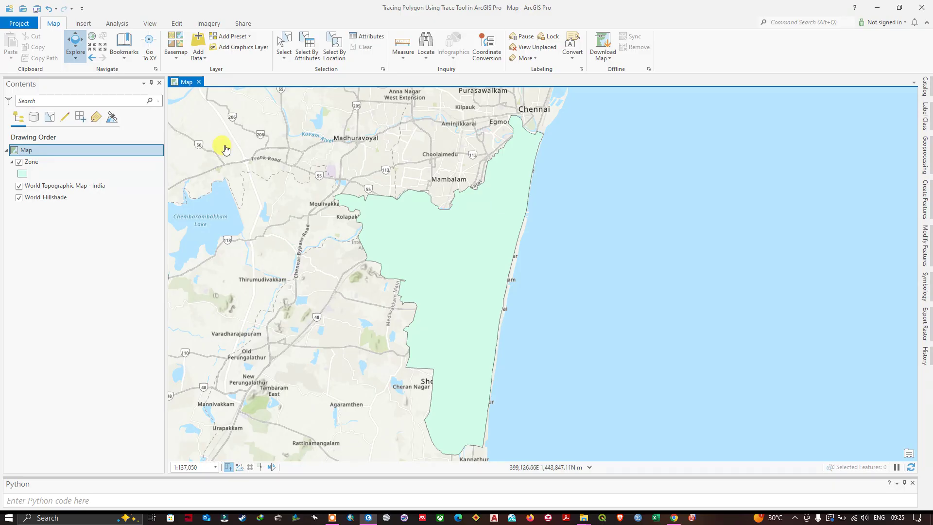
Start creating a new shapefile inside the project's shapefiles folder
click(151, 26)
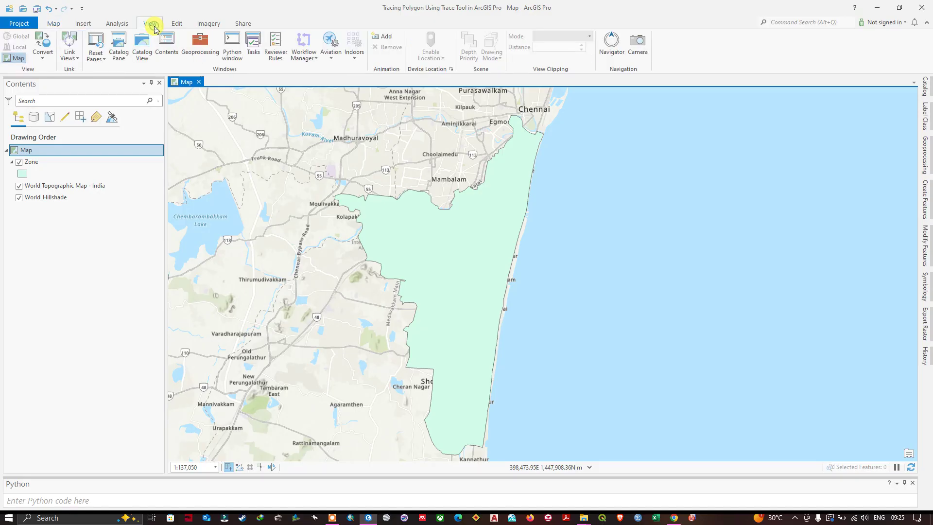
click(119, 53)
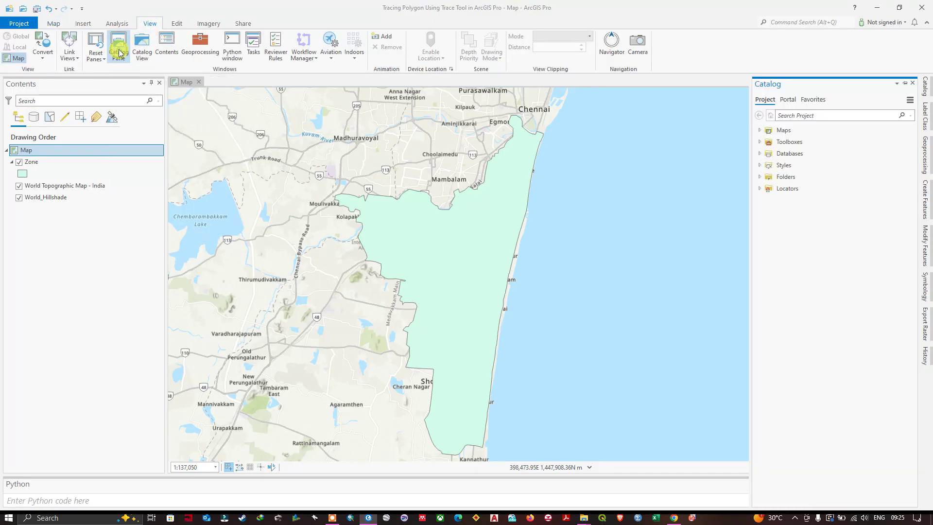
click(760, 177)
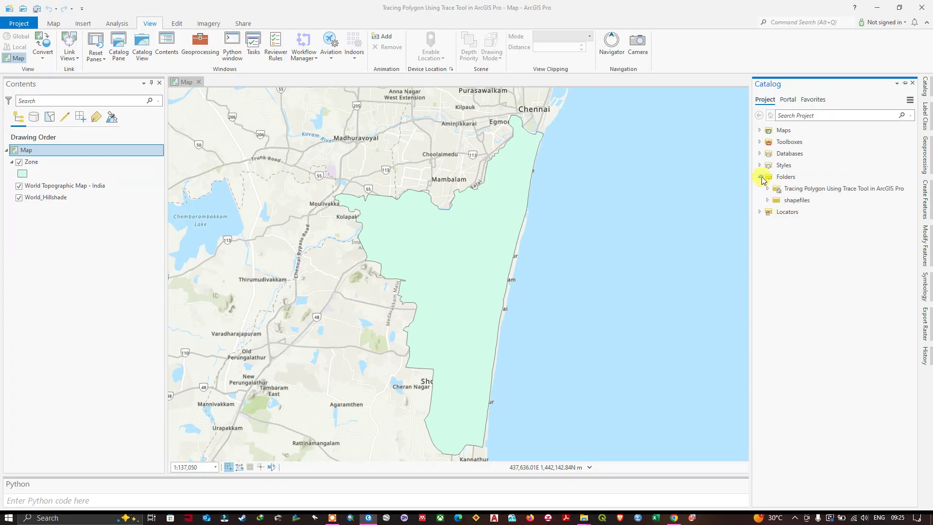
click(775, 202)
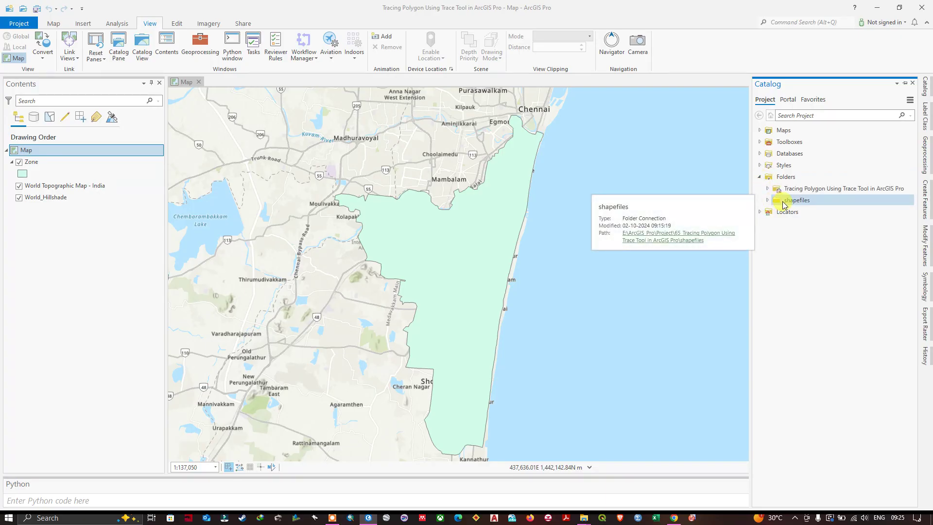
right_click(787, 204)
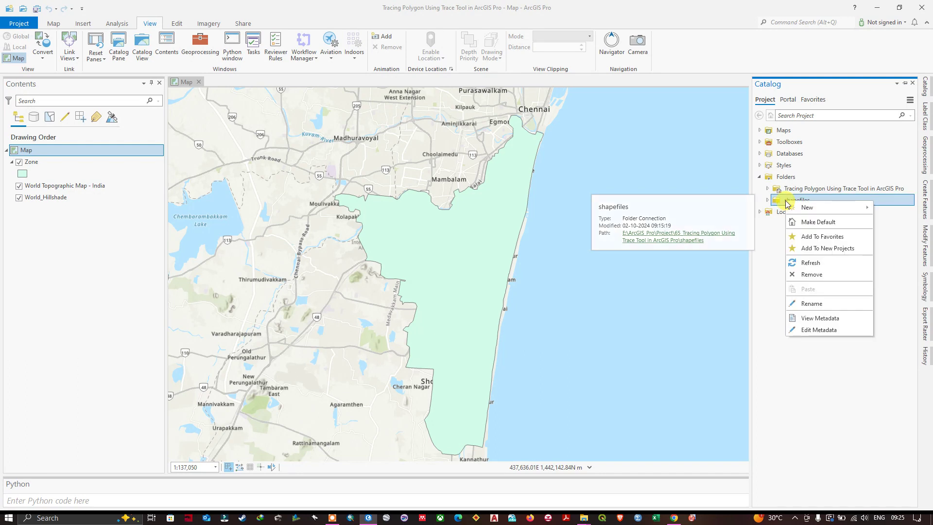
mouse_move(813, 209)
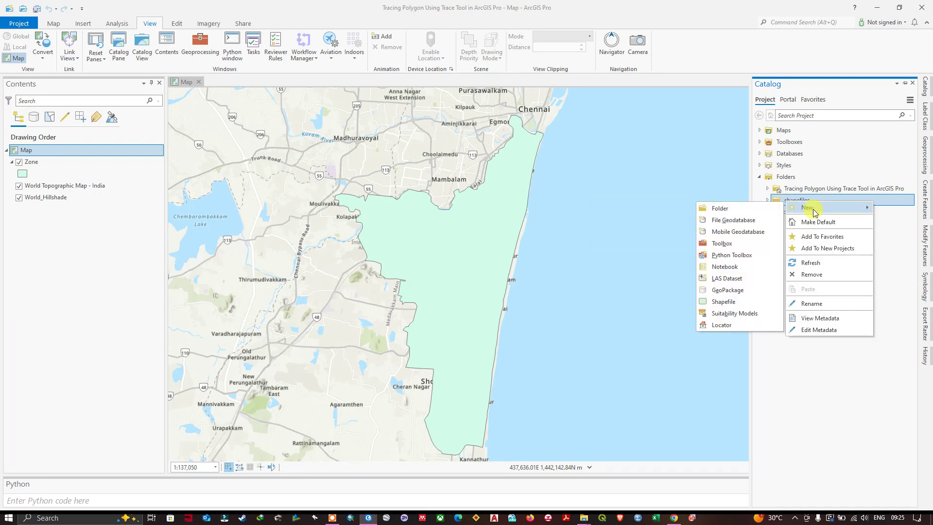
click(721, 301)
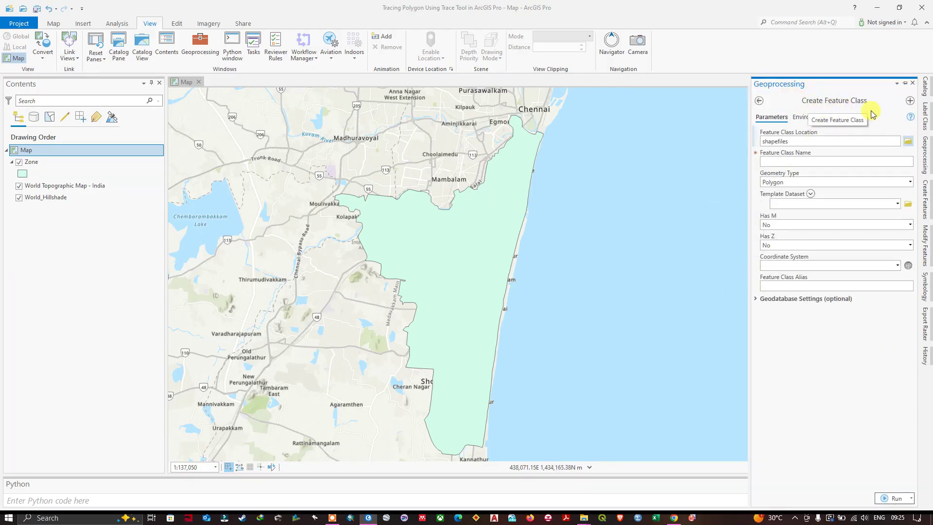
Name the new feature class "Trace demo" and set its geometry type to Polygon
click(783, 163)
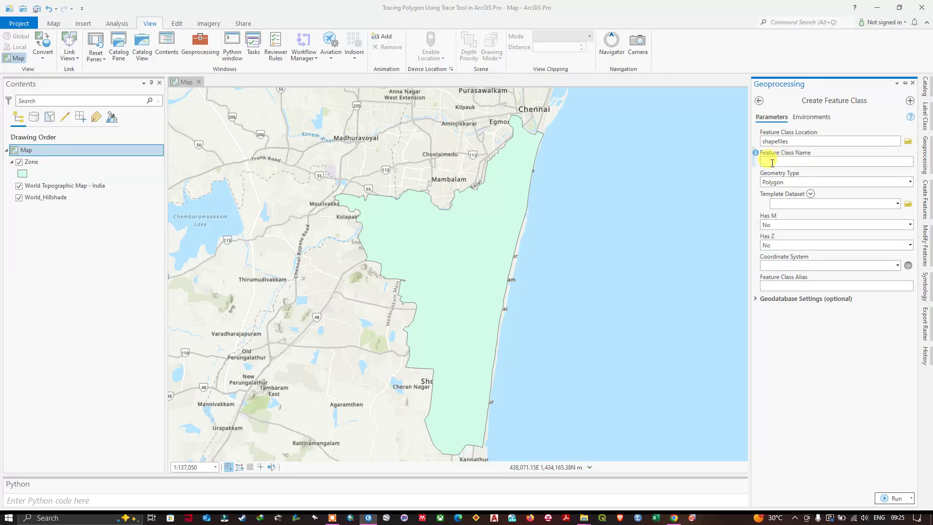
text(Trace demo)
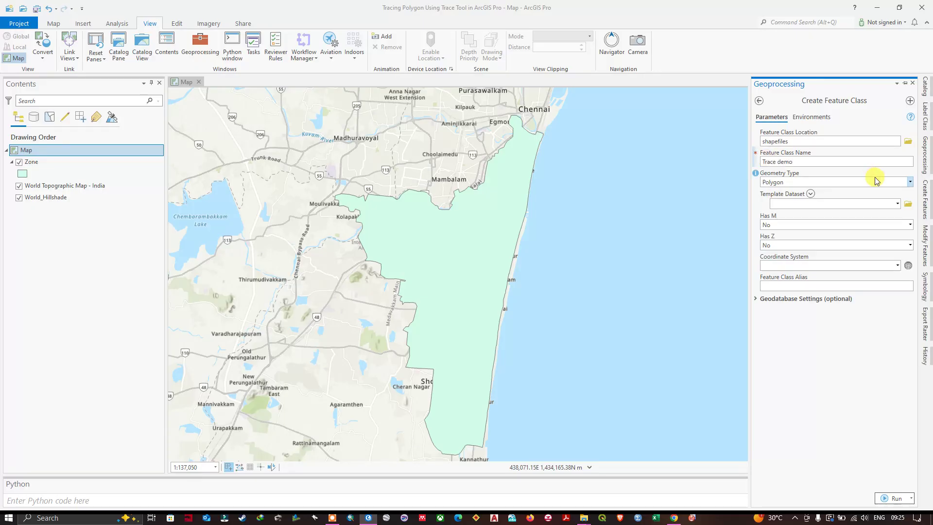
click(910, 183)
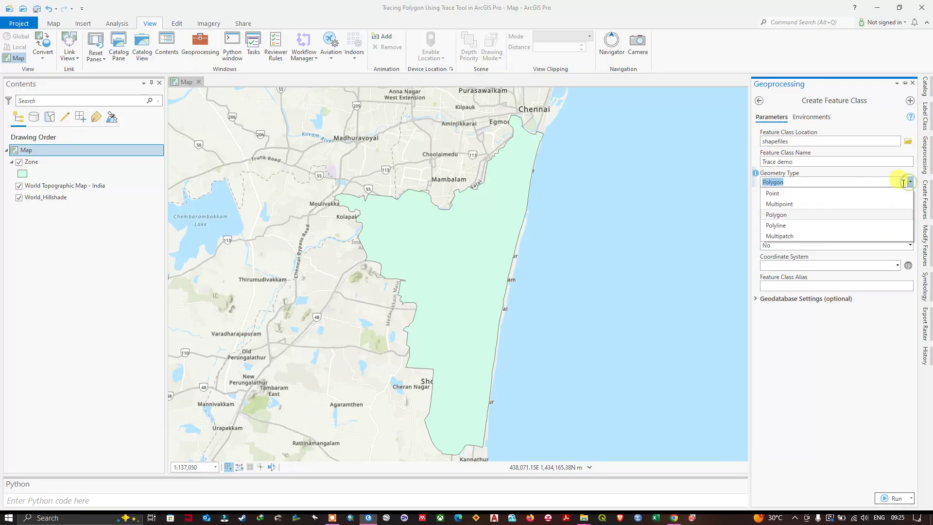
click(777, 215)
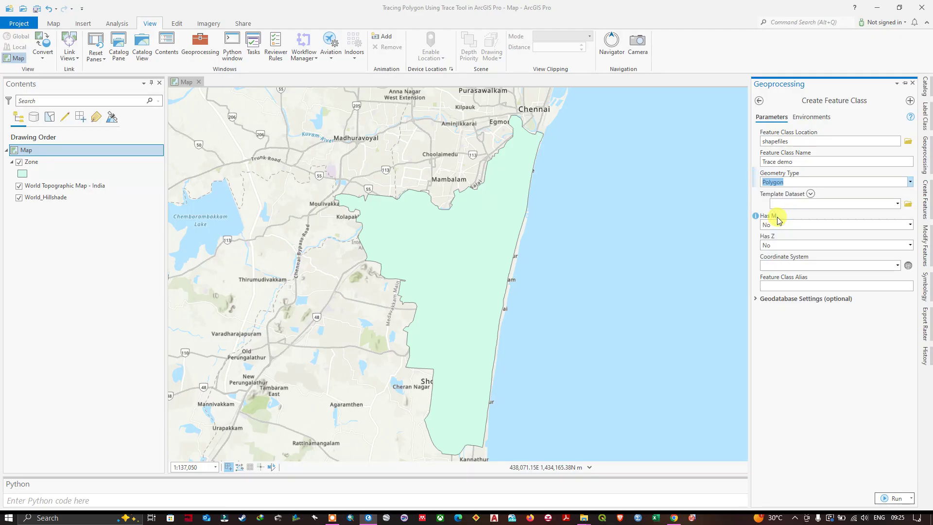
click(897, 266)
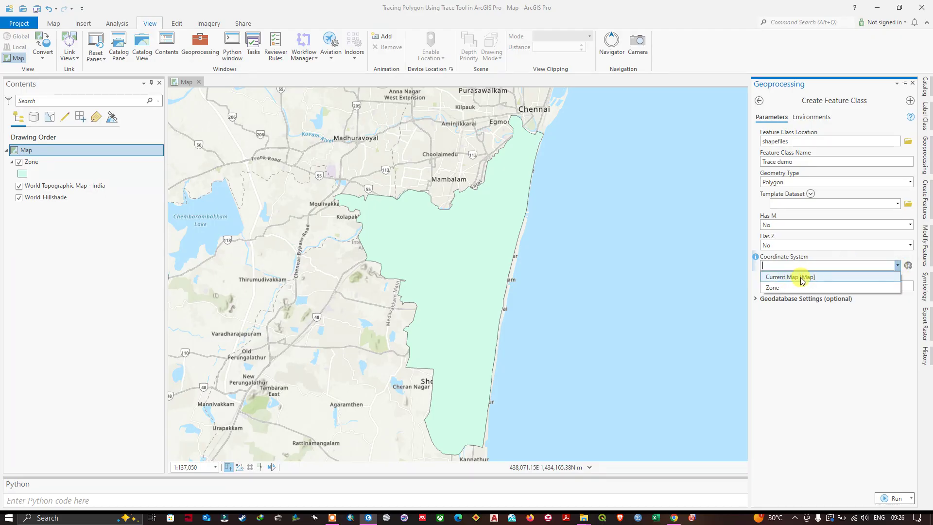
click(909, 266)
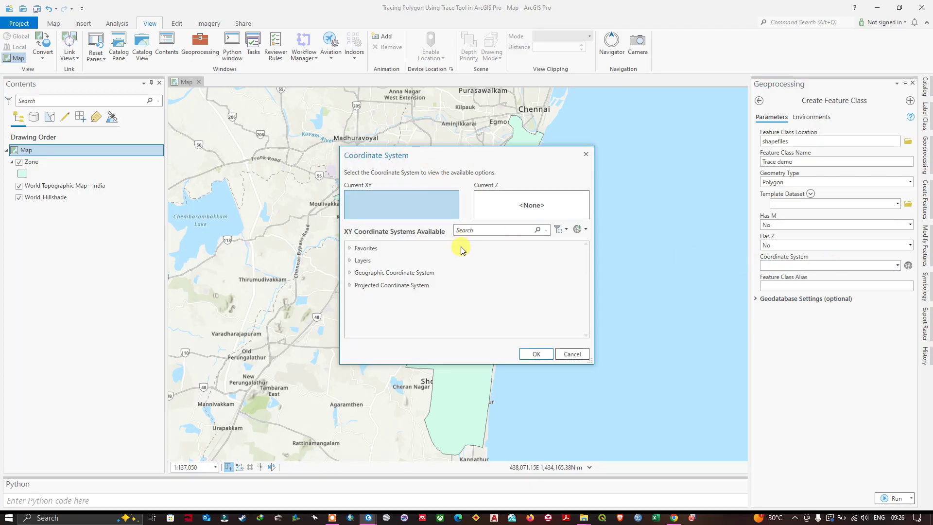
click(350, 273)
click(350, 247)
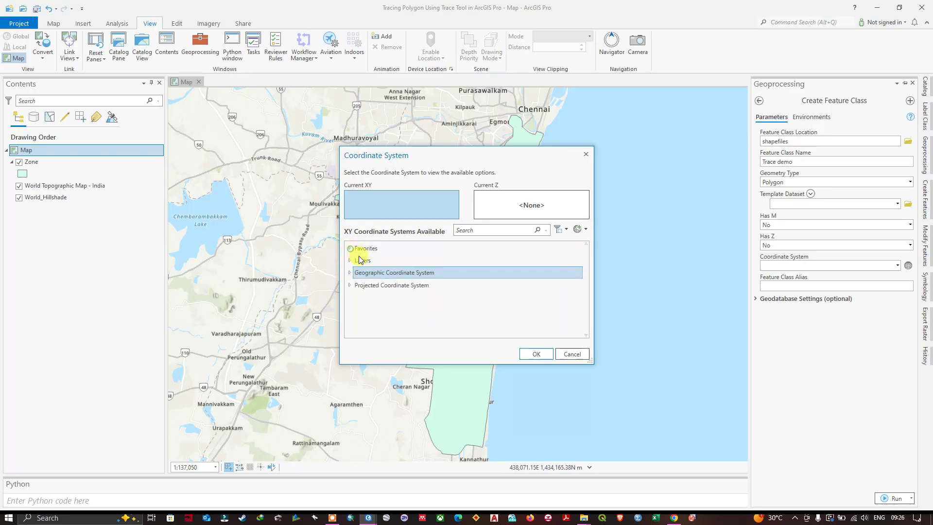
click(572, 354)
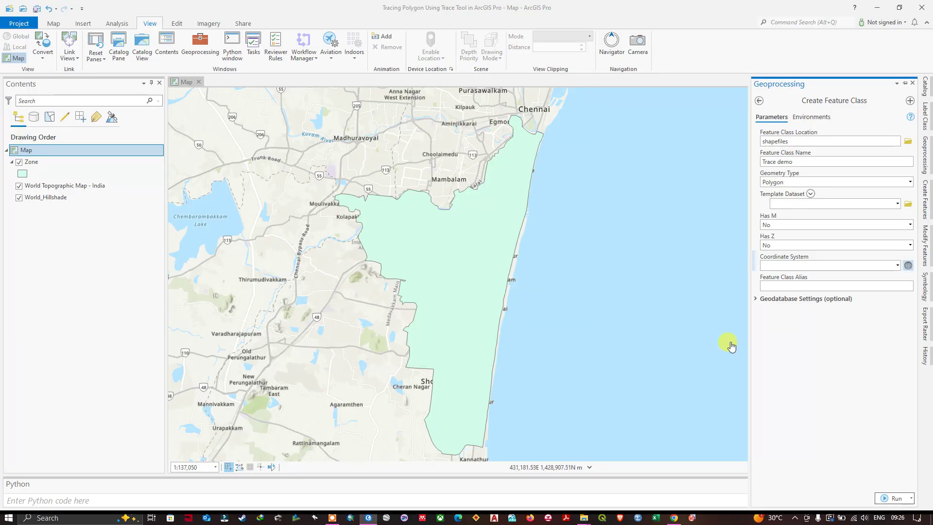
Set the feature class's coordinate system to that of Current Map [Map] and run Create Feature Class
click(897, 265)
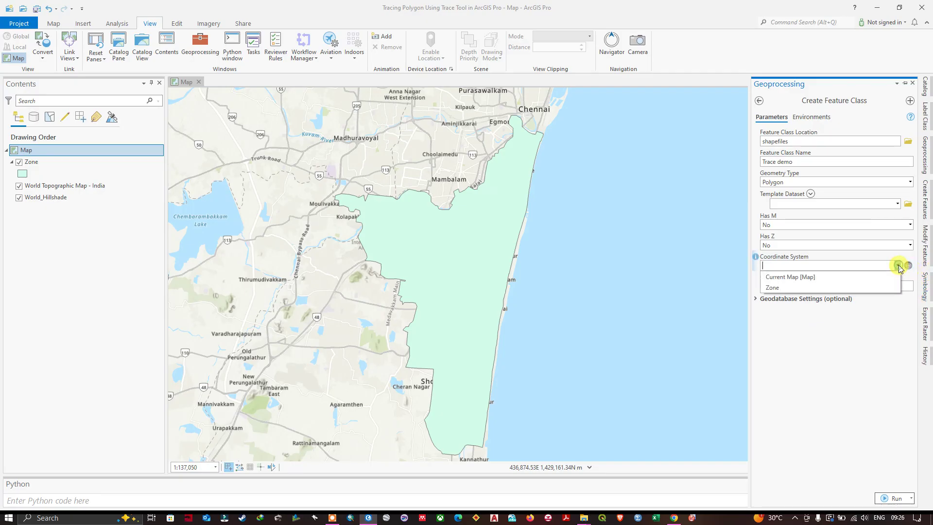
click(783, 278)
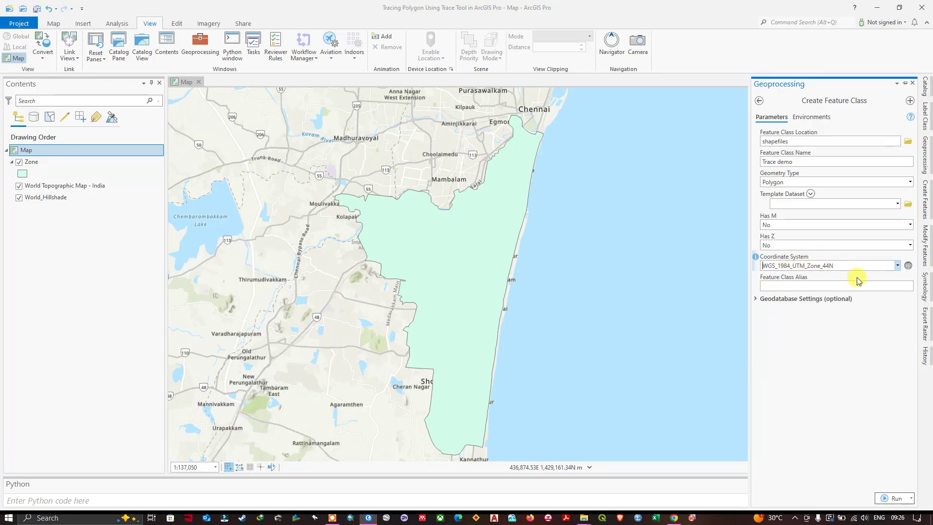
click(893, 498)
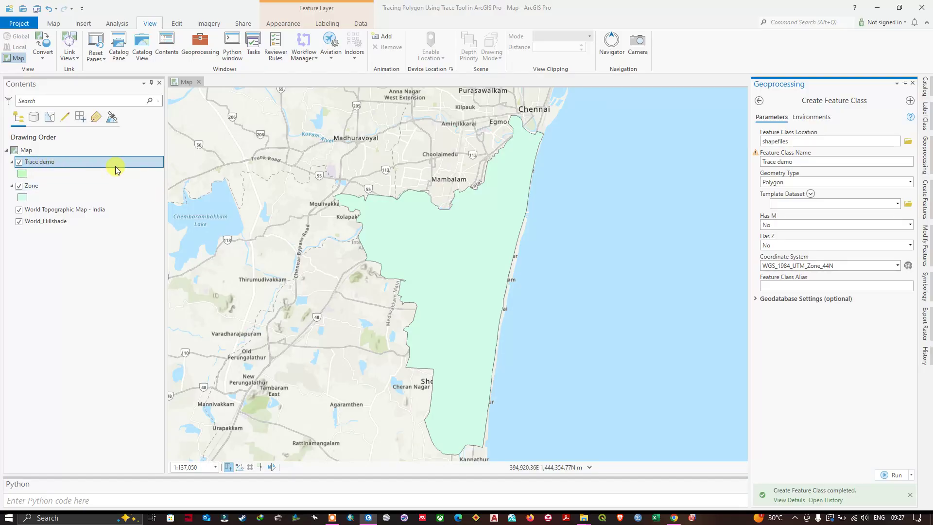
Select the Trace demo layer and make sure snapping is switched on for editing
click(49, 164)
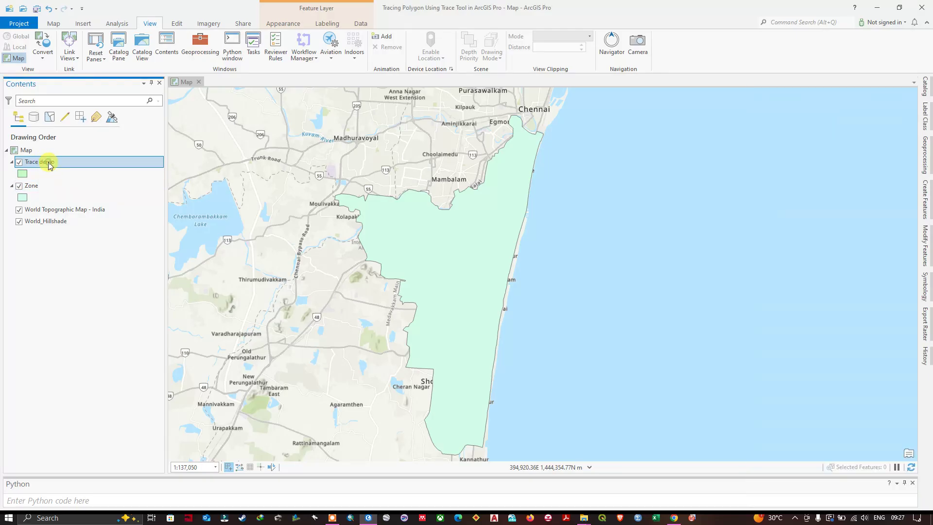
click(107, 162)
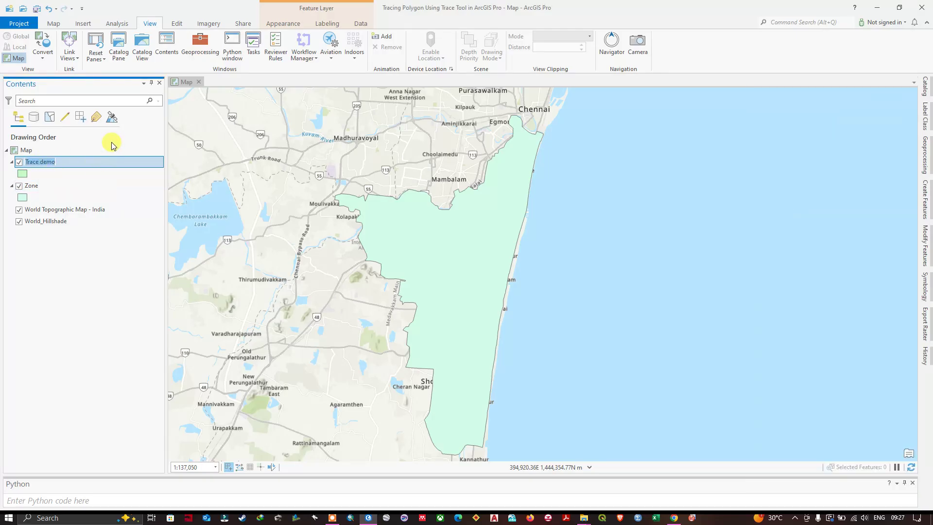
click(176, 24)
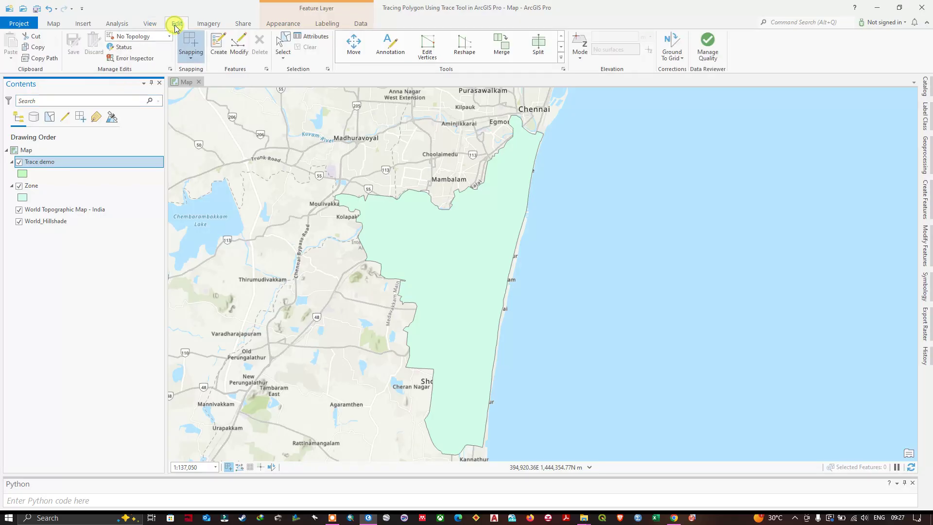
click(193, 50)
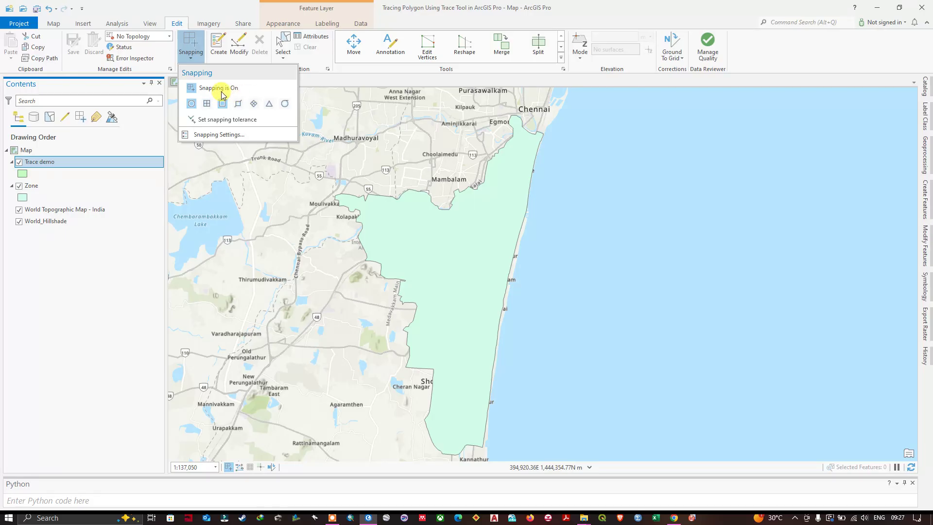
click(189, 49)
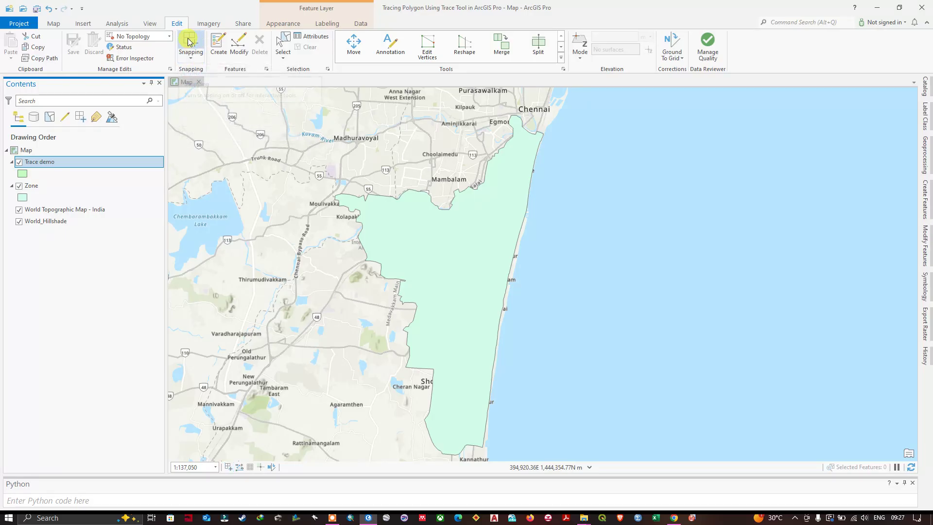
click(189, 43)
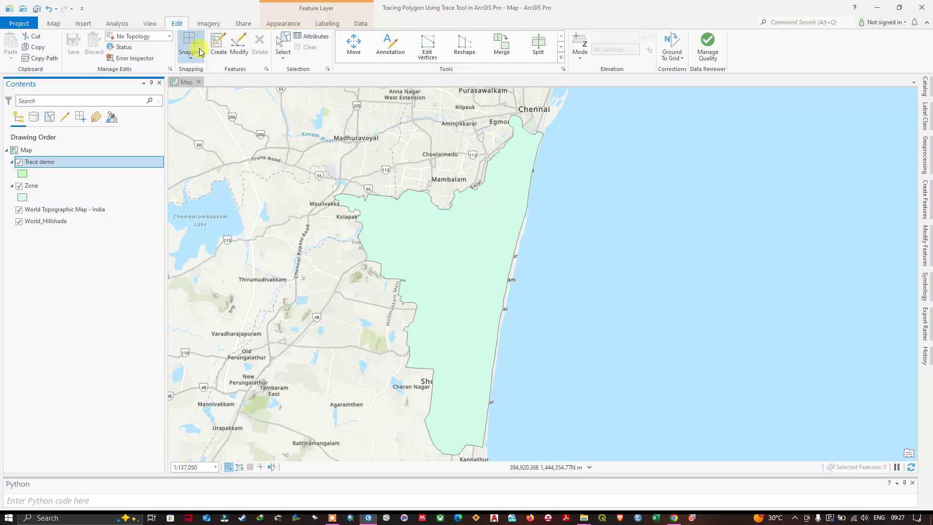
Activate the Trace demo template for creating a polygon and switch its construction method to Trace
click(237, 46)
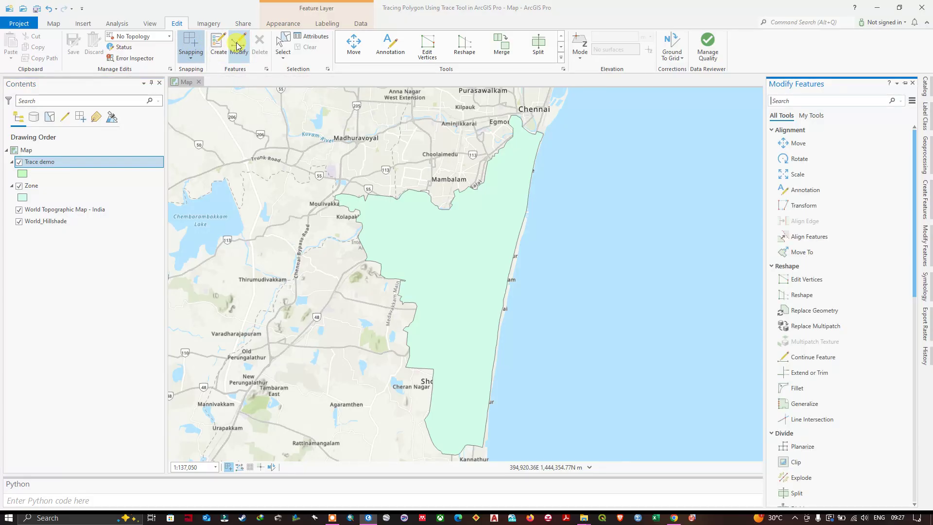
click(925, 200)
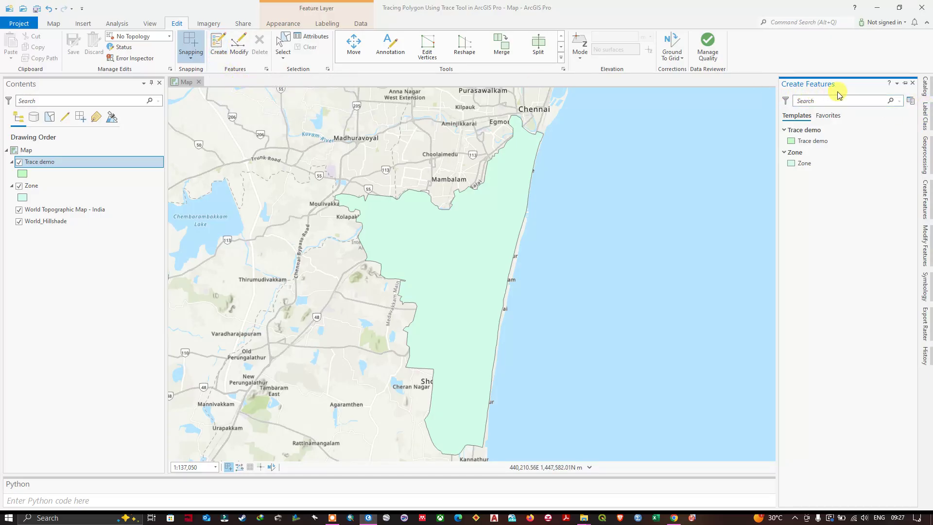
click(809, 141)
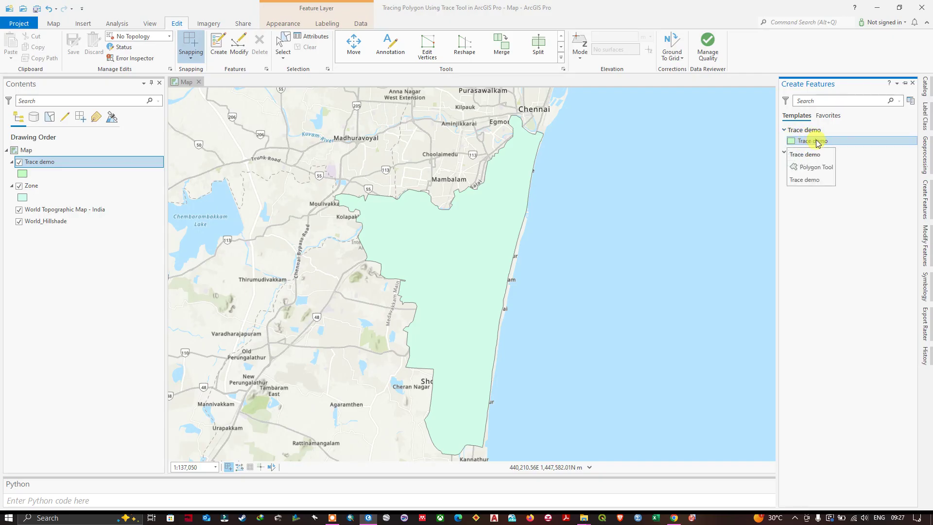
click(819, 142)
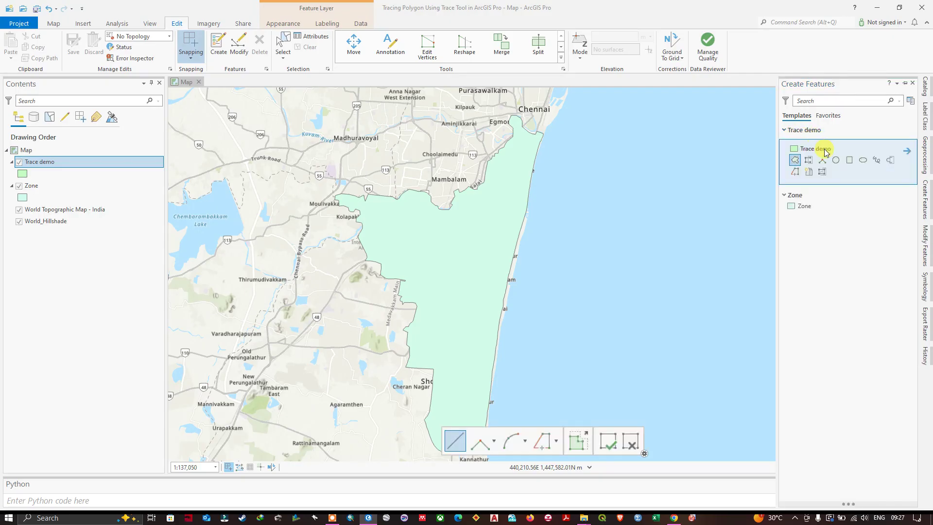
click(795, 174)
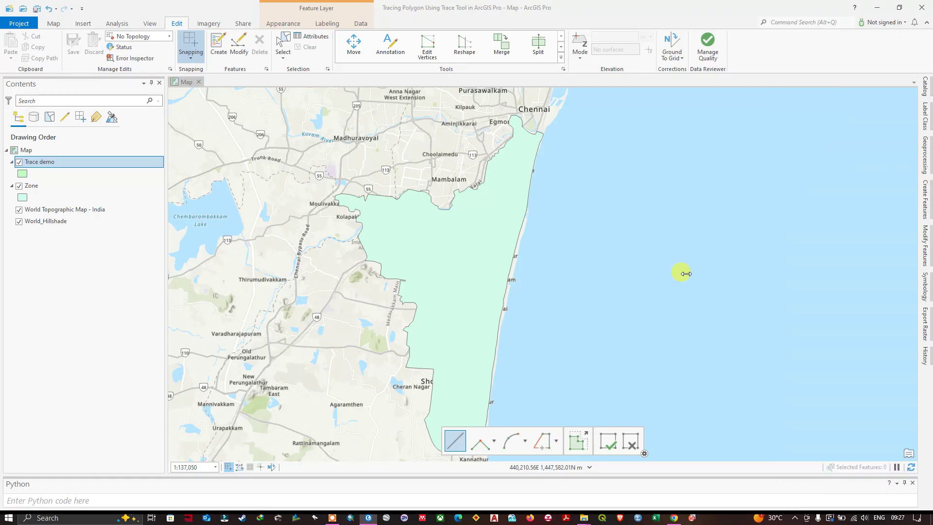
click(544, 441)
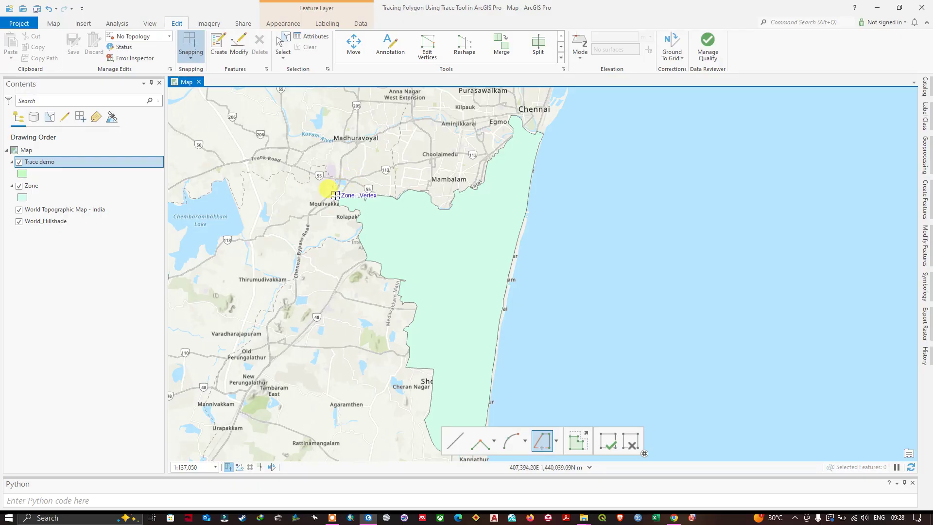
Trace the entire Zone boundary from its northwestern vertex near Moulivakkam around to the same vertex and finish the Trace demo polygon
scroll(336, 197, up, 3)
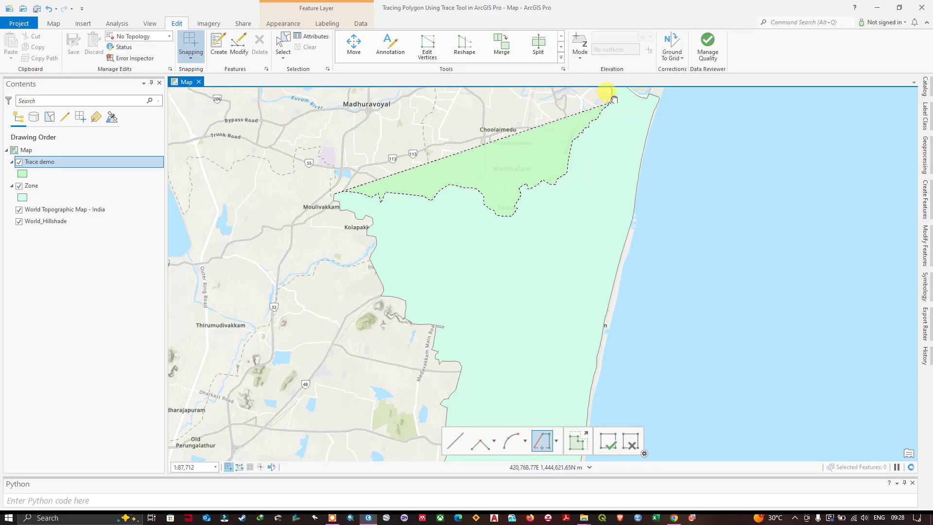
drag(614, 99, 597, 146)
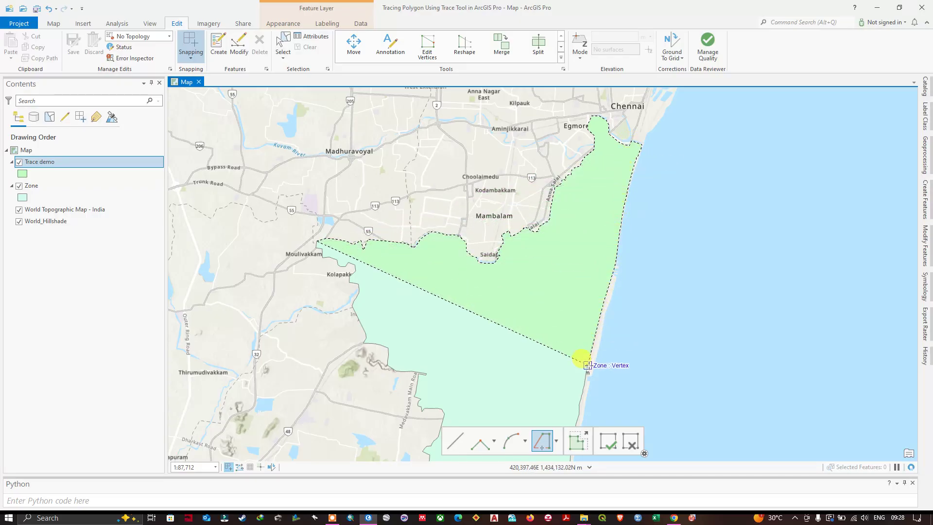
drag(589, 364, 577, 175)
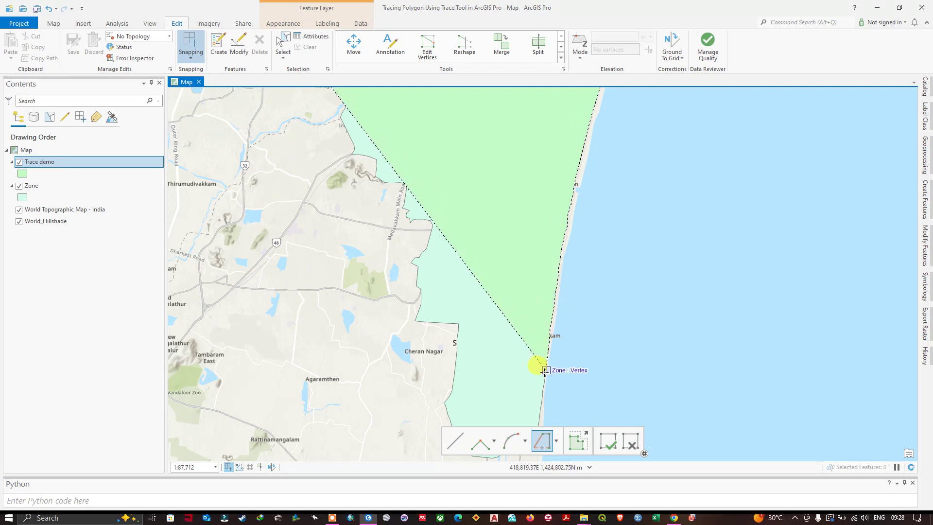
drag(541, 365, 527, 302)
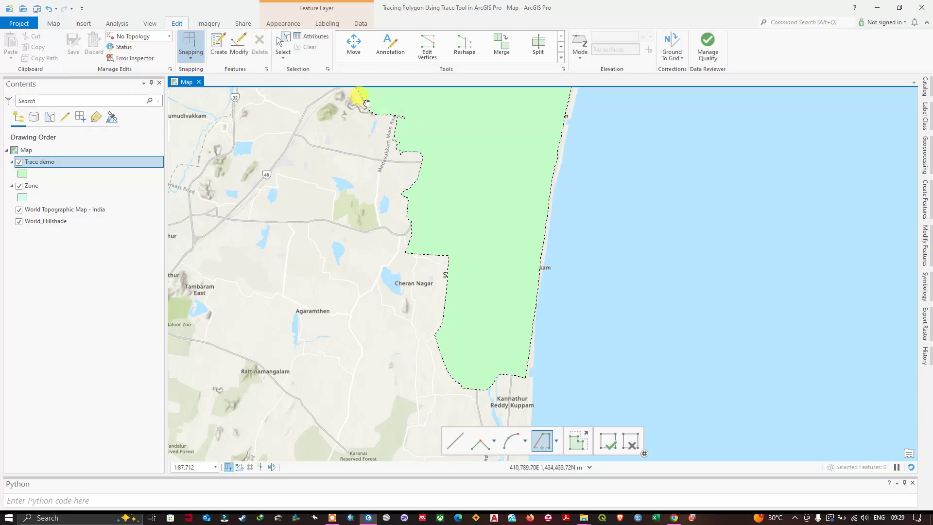
drag(366, 104, 373, 238)
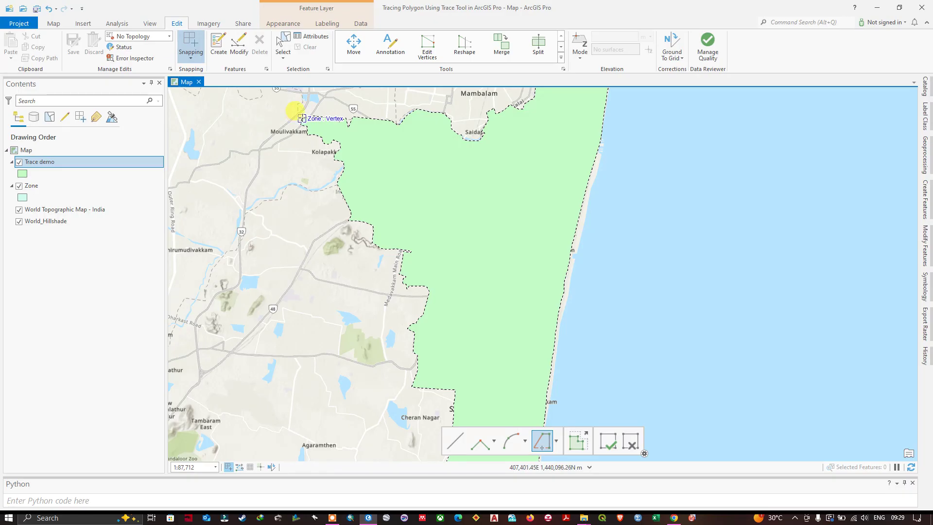
scroll(301, 118, up, 5)
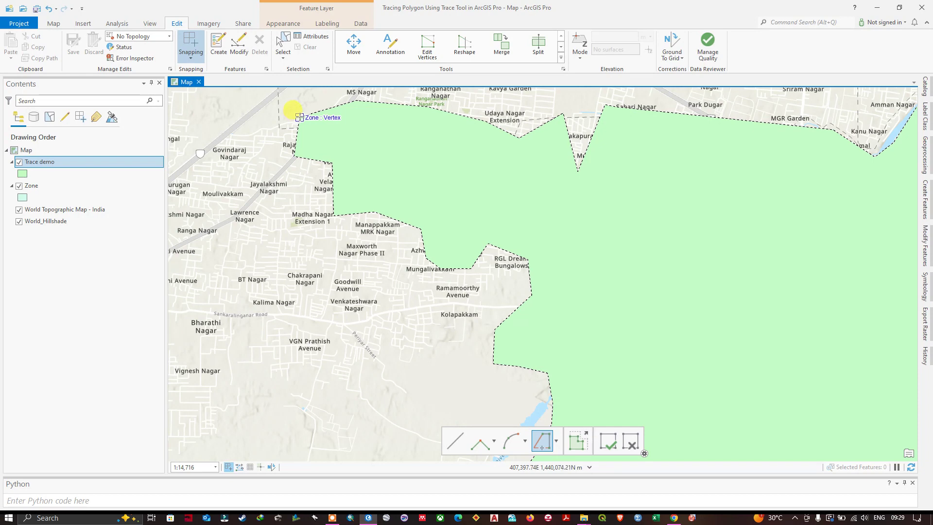
click(300, 117)
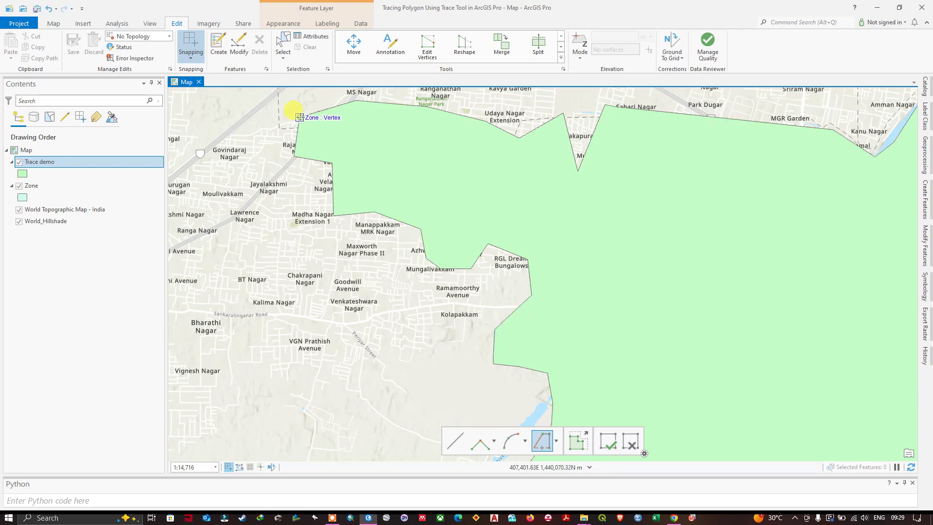
double_click(543, 183)
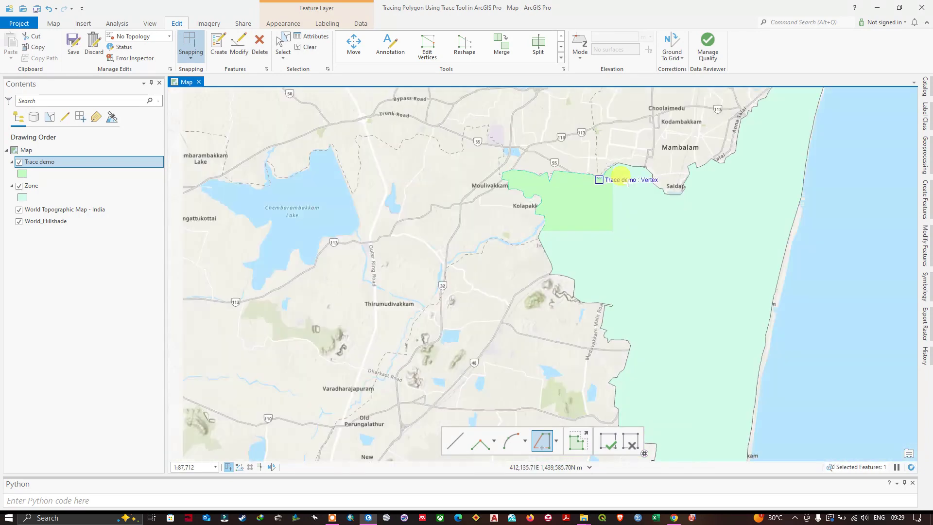
Save all edits to the traced polygon and clear its selection
drag(738, 180, 505, 176)
scroll(506, 177, down, 1)
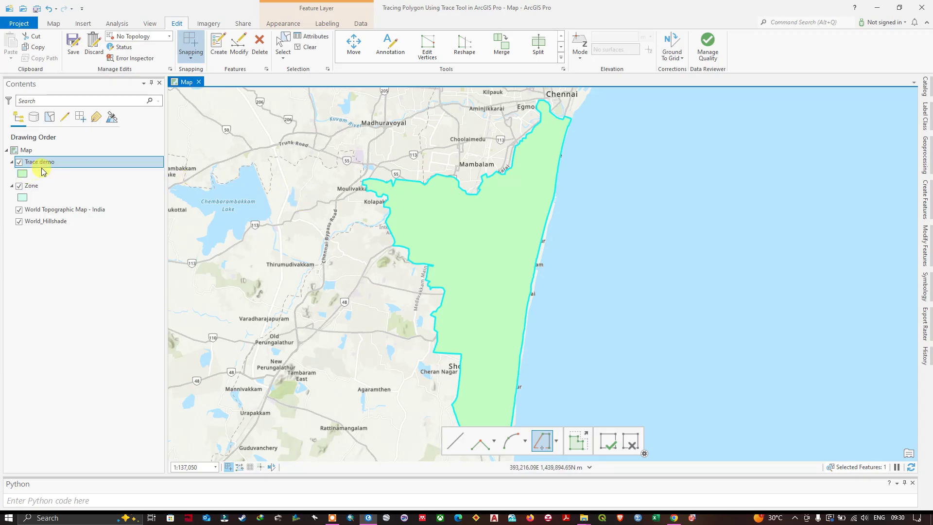
click(76, 47)
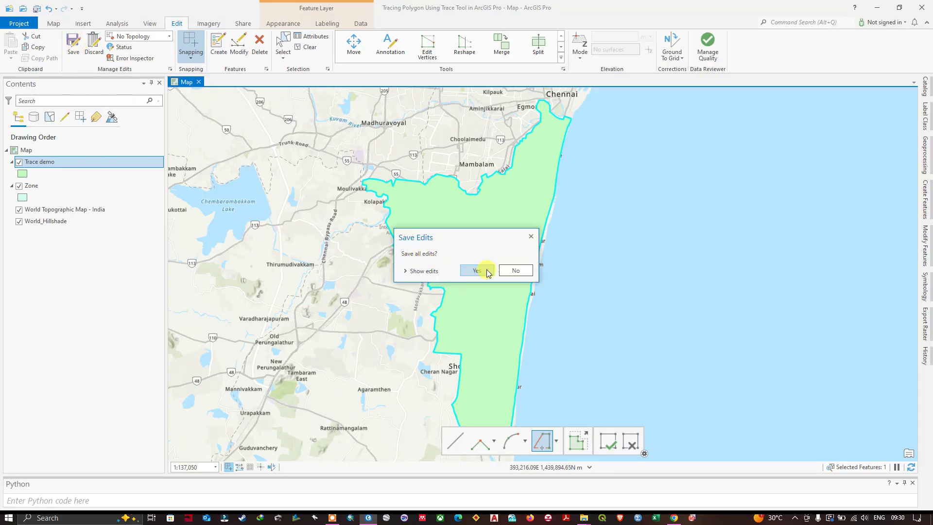
click(476, 270)
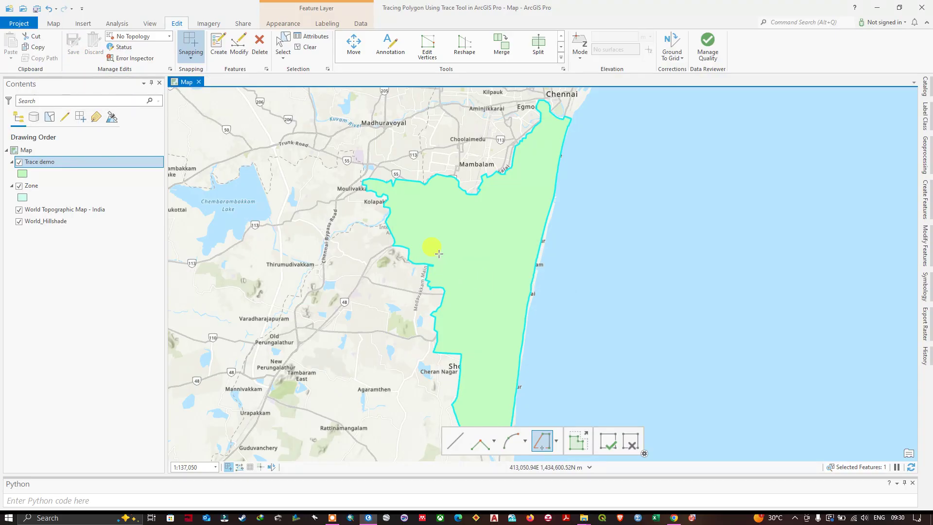
click(307, 49)
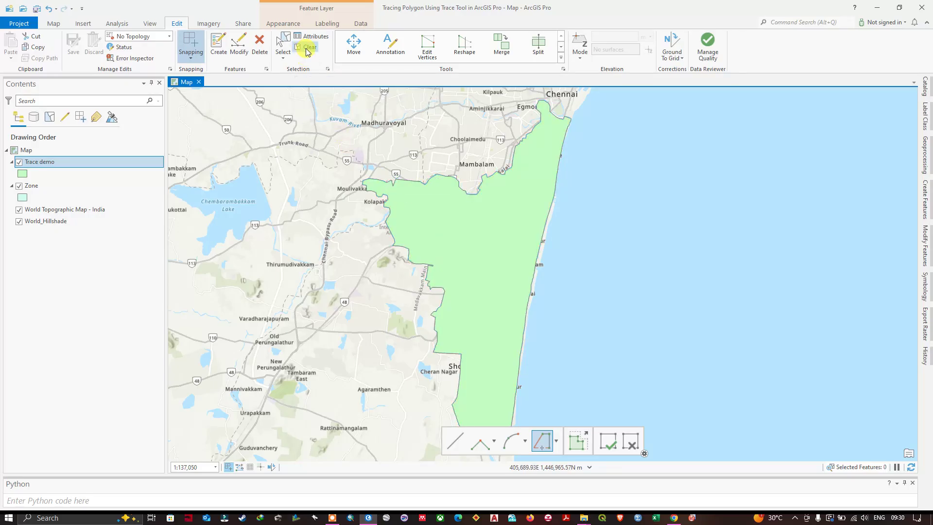
Turn off the Zone layer and set its fill colour to red
click(20, 187)
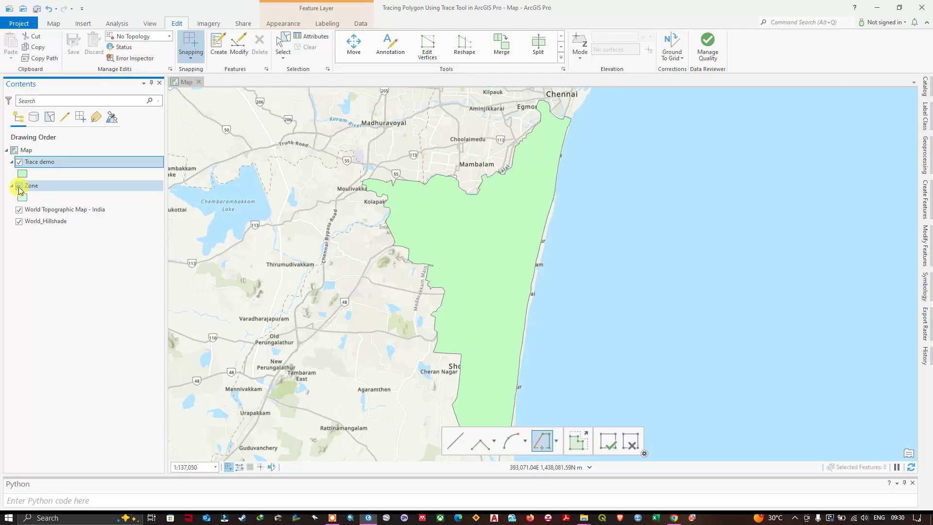
click(19, 186)
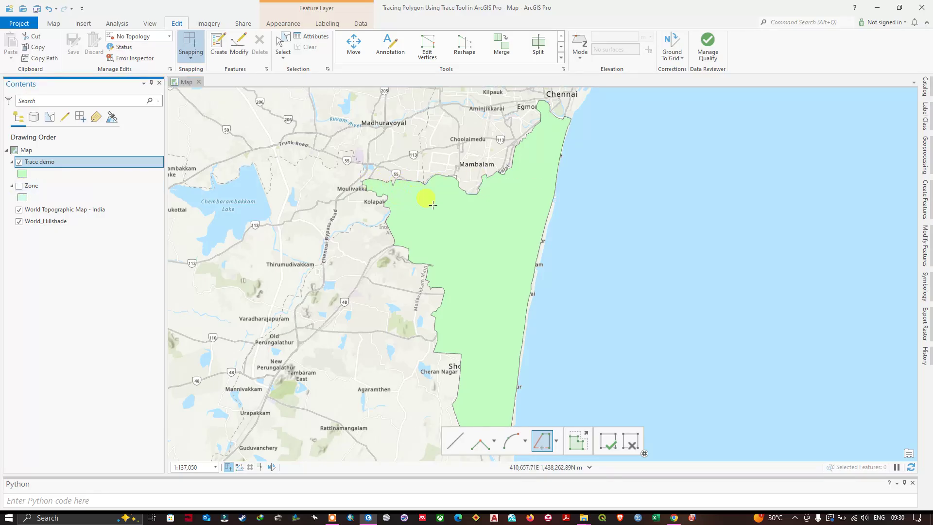
right_click(24, 199)
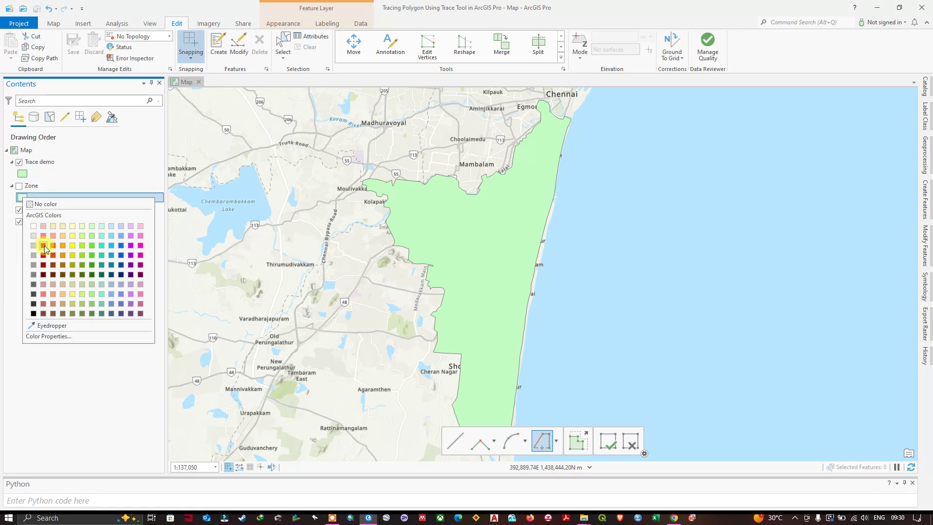
click(44, 249)
Turn the Zone layer back on and switch Trace demo off and on again to compare the two polygons
click(19, 185)
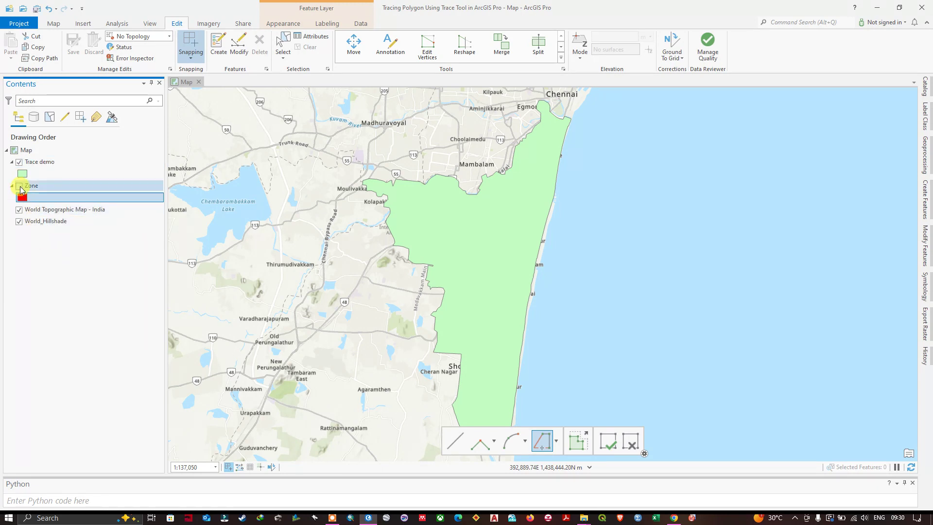
click(19, 162)
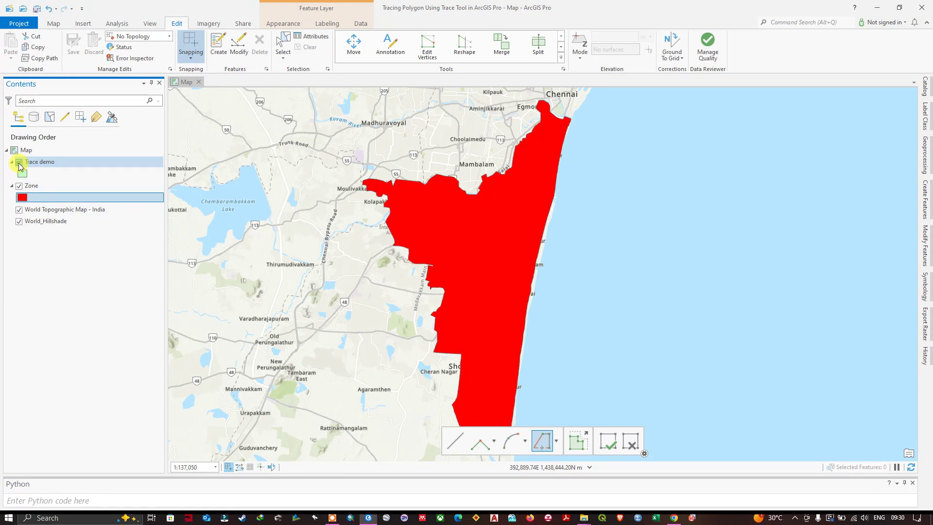
click(19, 163)
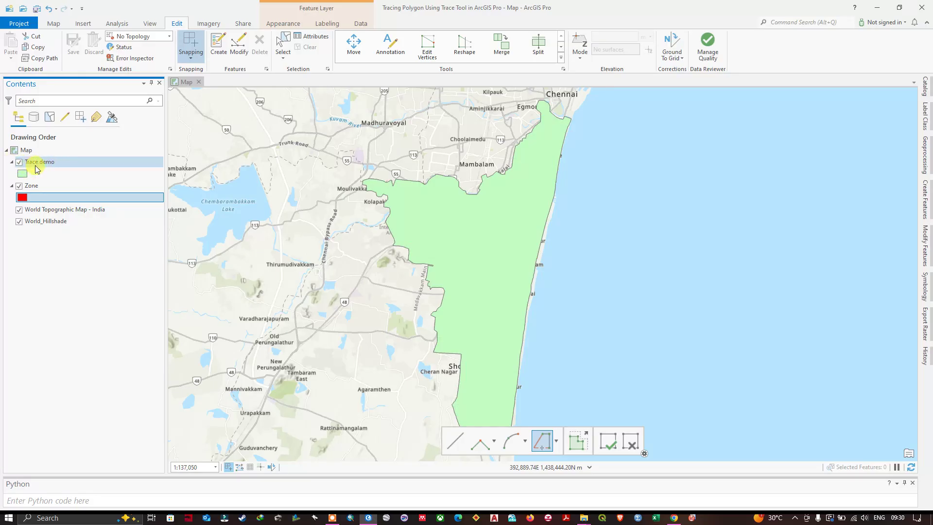
click(37, 187)
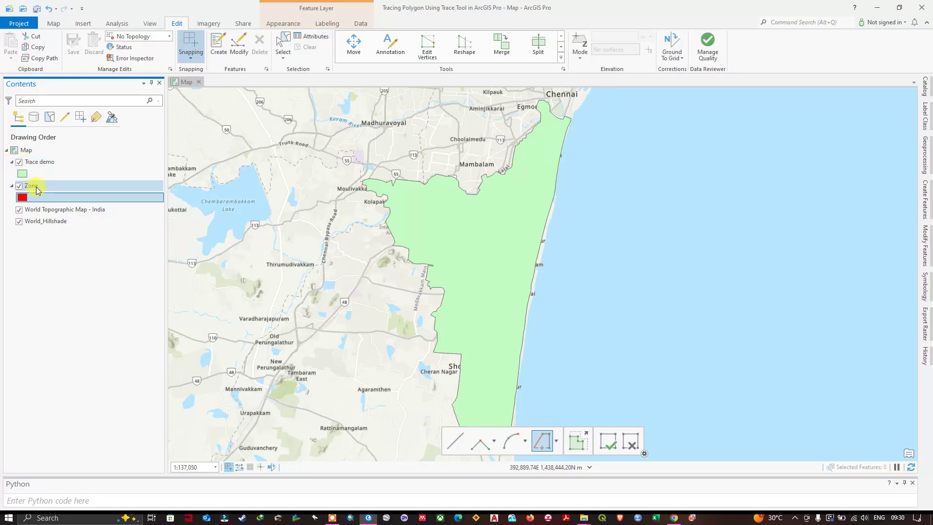